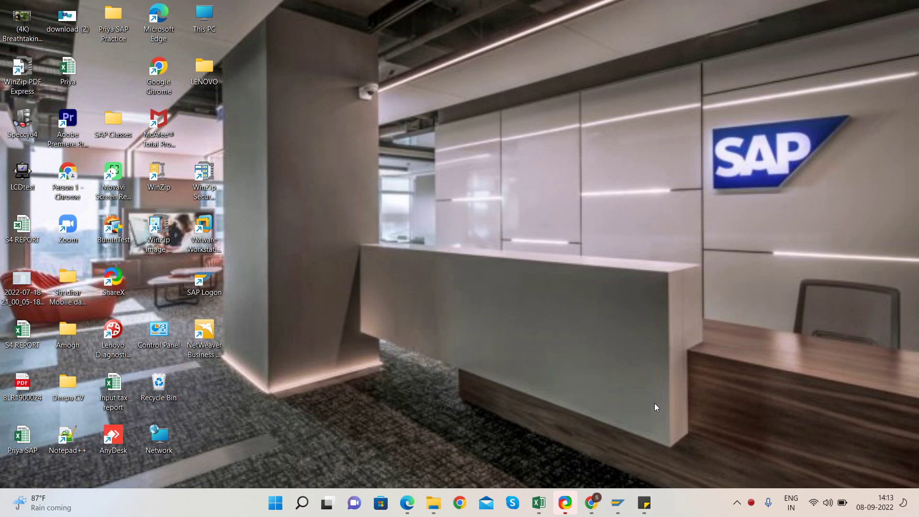
Step: Start transaction fb60 from the SAP Easy Access window
mouse_move(617, 502)
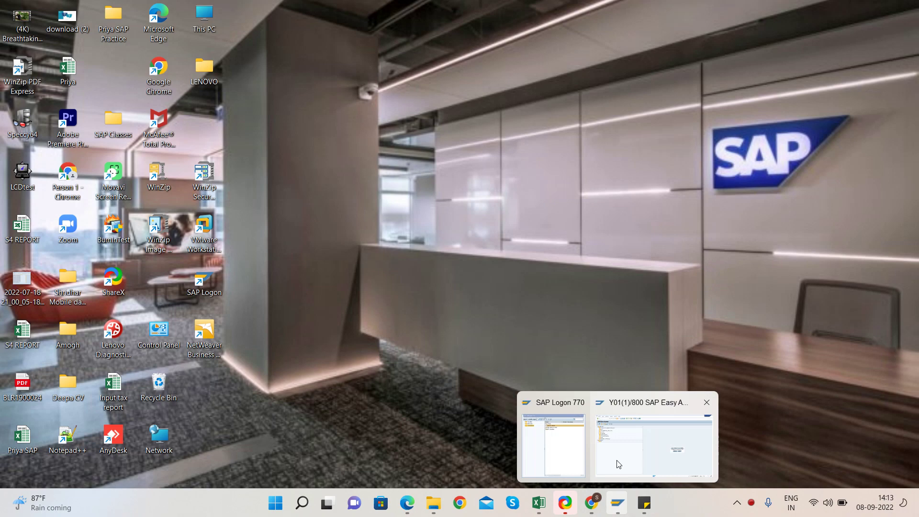
click(633, 449)
text(fb)
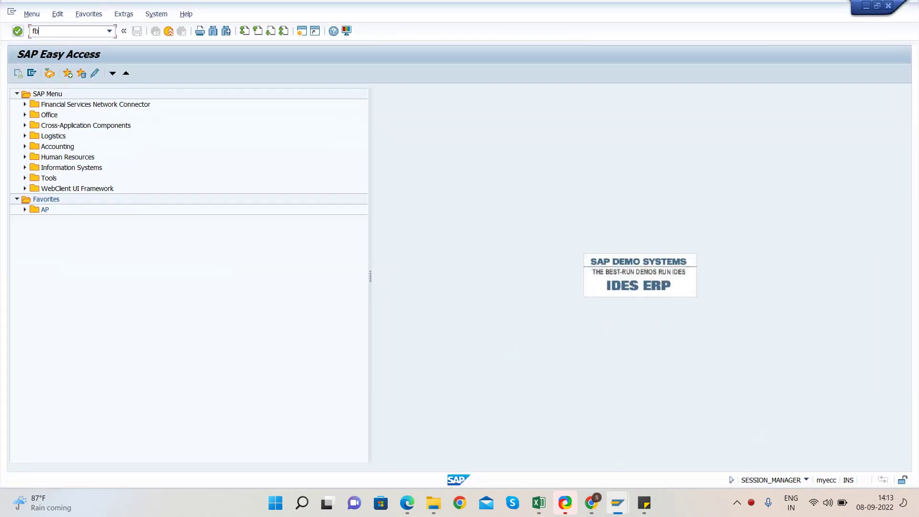
text(60)
key(Return)
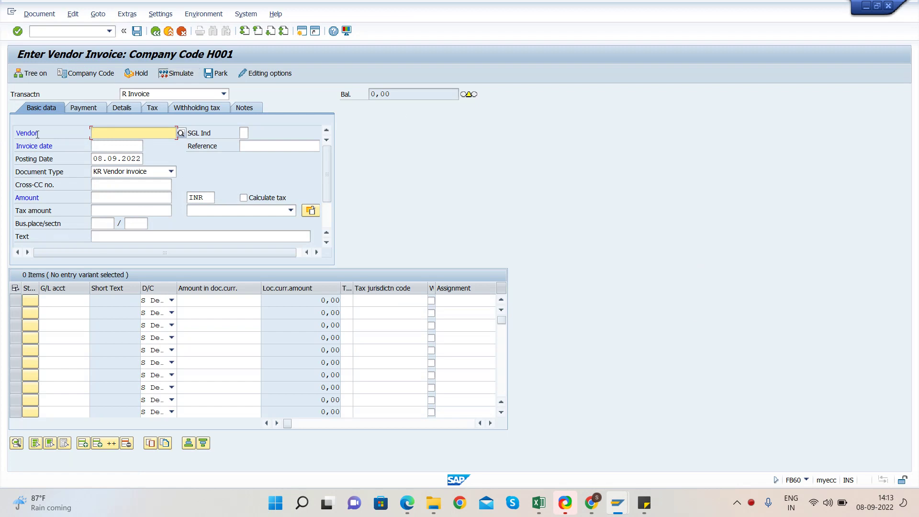
Step: Step through the empty header and first-line fields, ending back in Vendor
key(Tab)
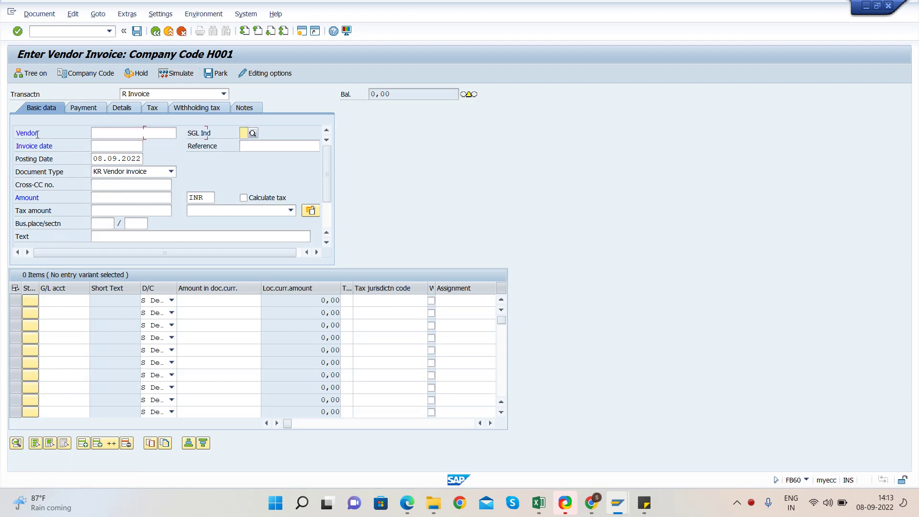
key(Tab)
click(109, 135)
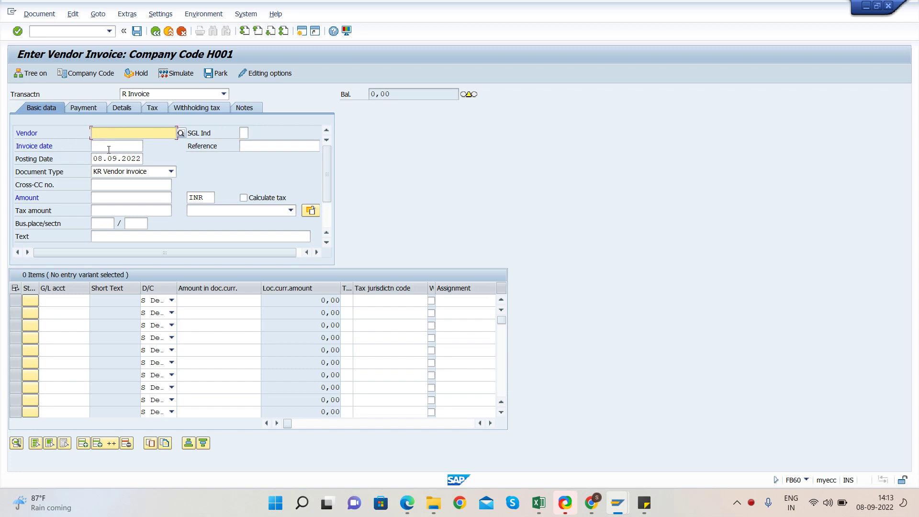
click(109, 147)
key(Tab)
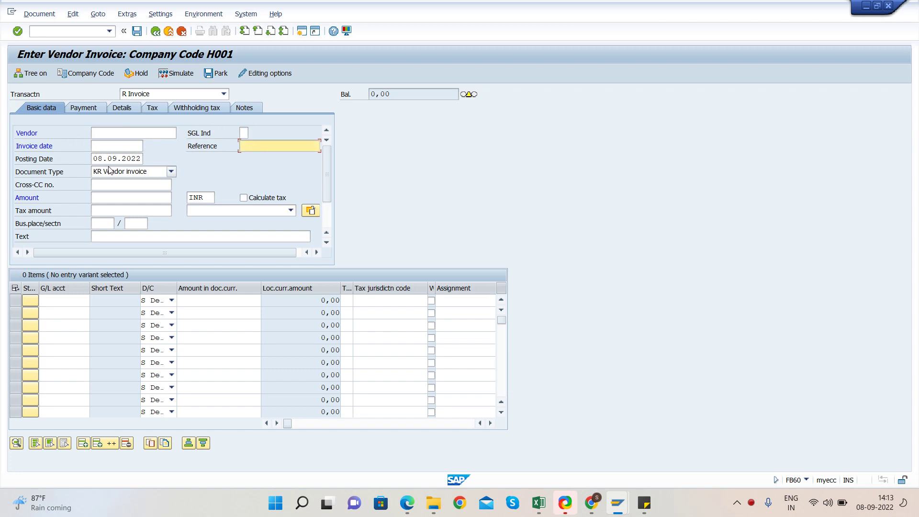
click(99, 211)
click(47, 300)
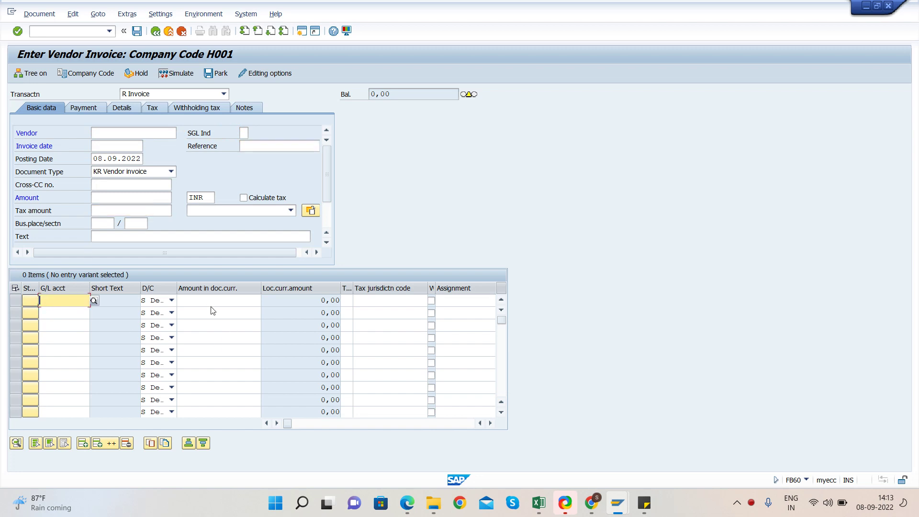
click(217, 300)
click(347, 300)
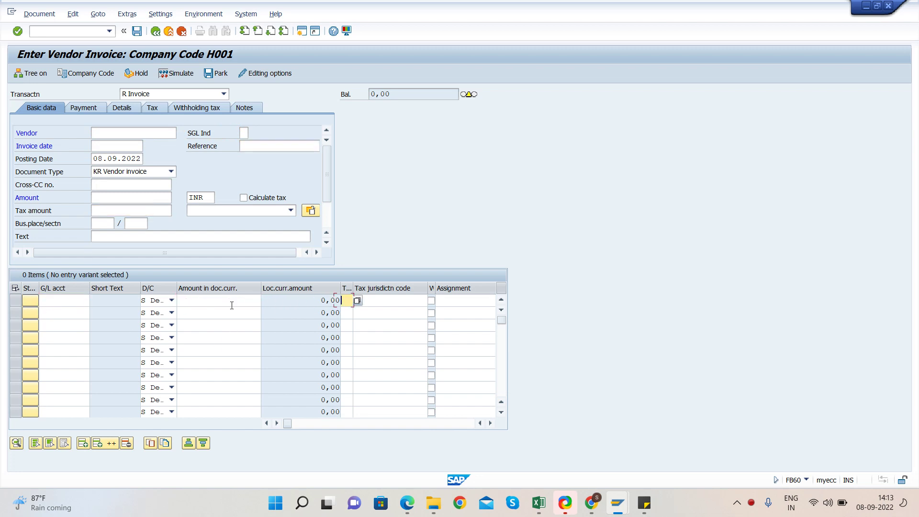
key(Tab)
key(Tab)
key(Tab)
key(Tab)
key(Tab)
key(Tab)
key(Tab)
key(Tab)
key(Tab)
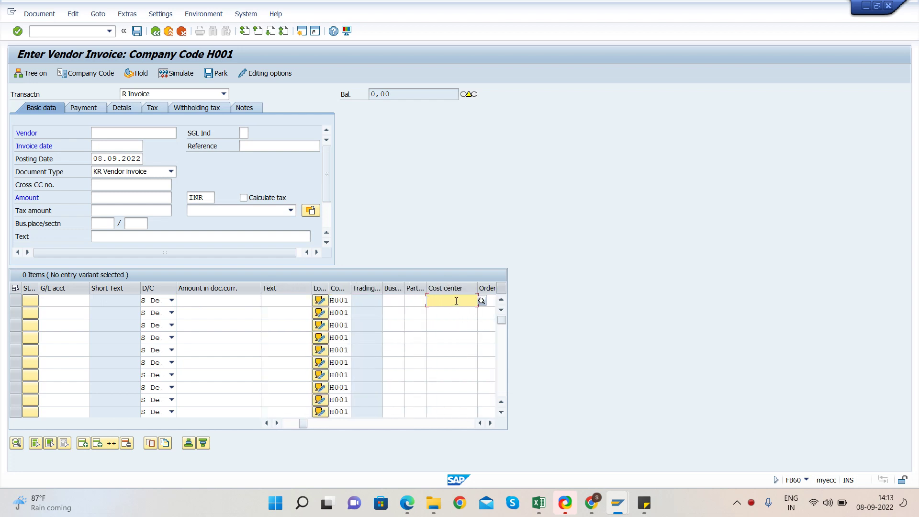
key(shift+Tab)
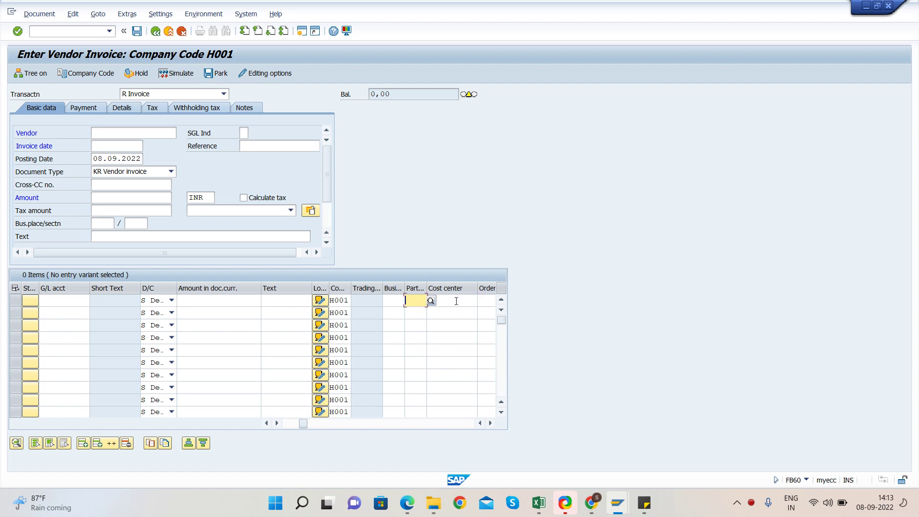
click(125, 134)
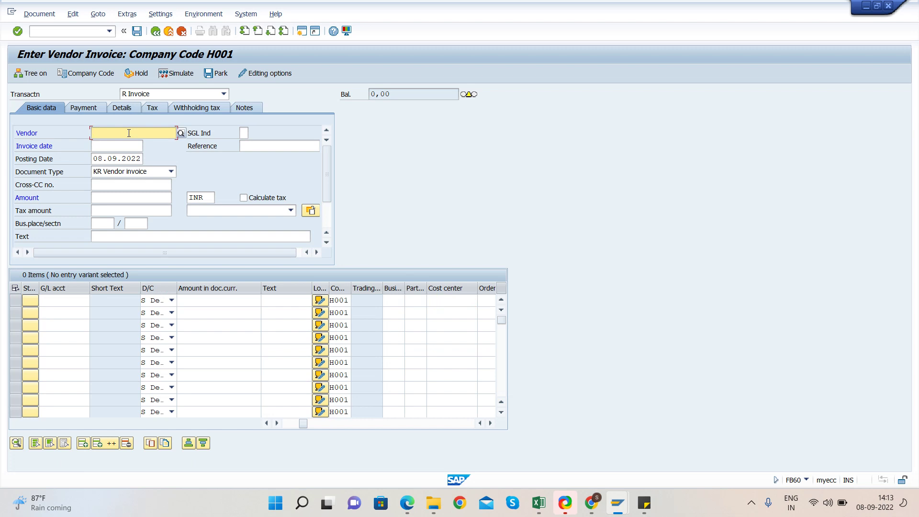
Step: Search vendors by company code H001 and choose ASHOK IRON INDIA PVT LTD (100106)
key(F4)
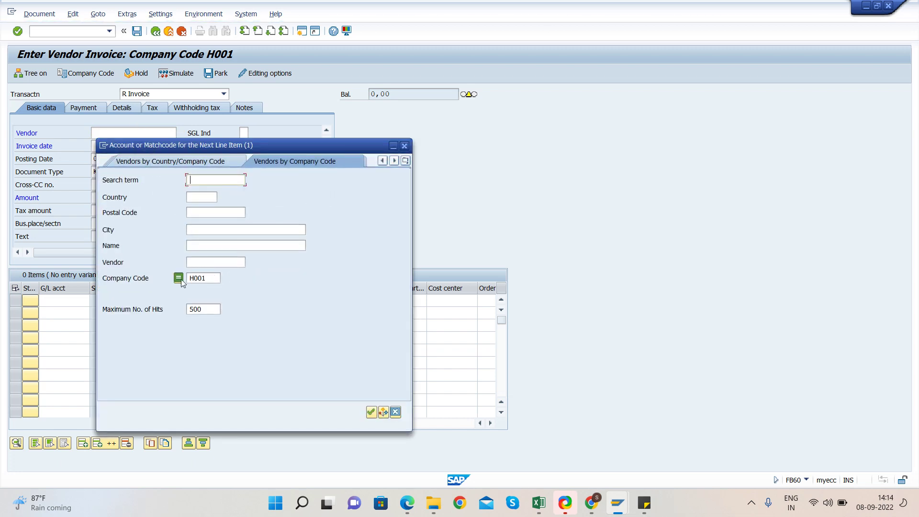
double_click(198, 278)
click(205, 244)
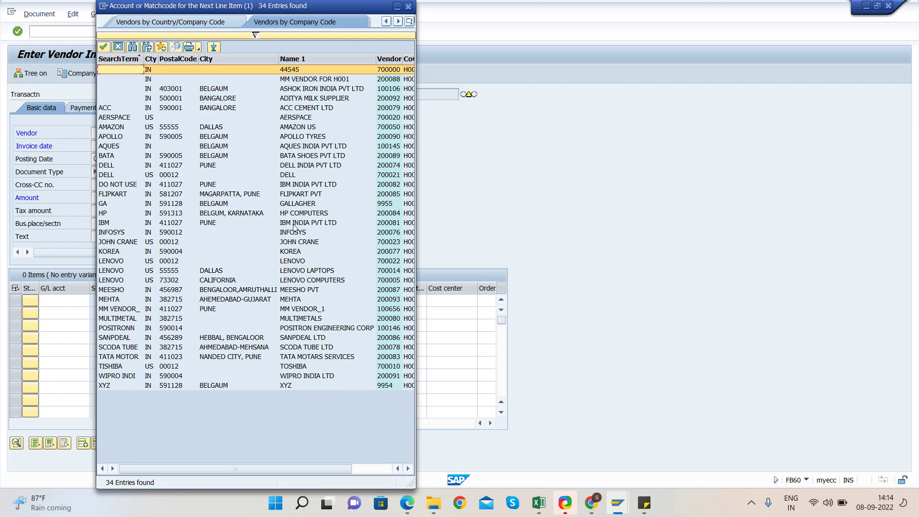
drag(323, 7, 558, 14)
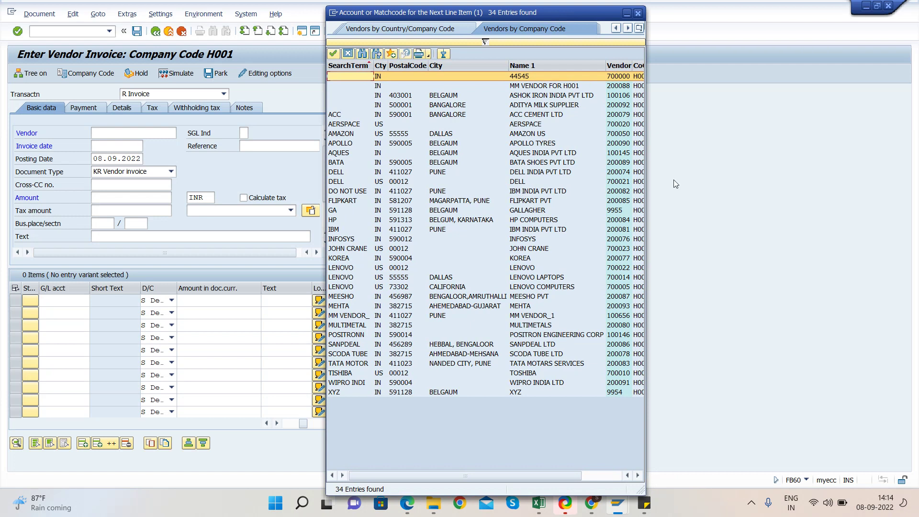
click(534, 97)
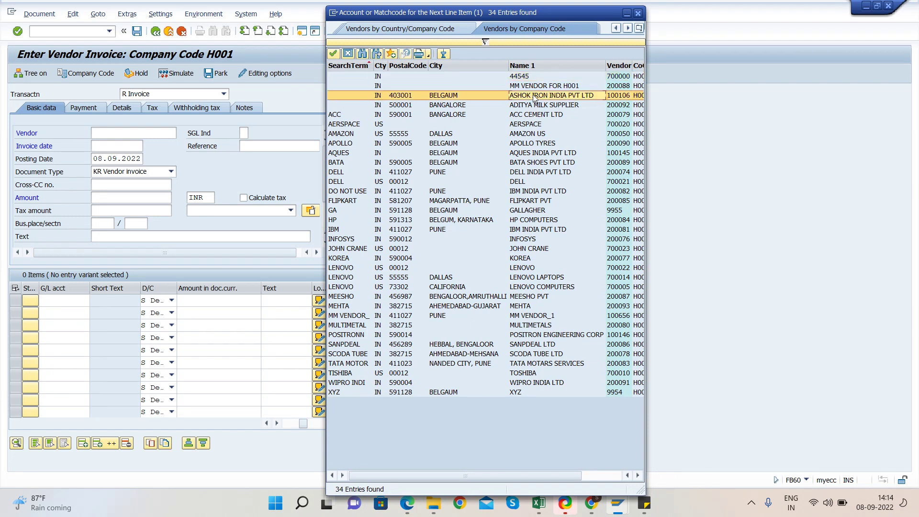
double_click(599, 98)
key(Tab)
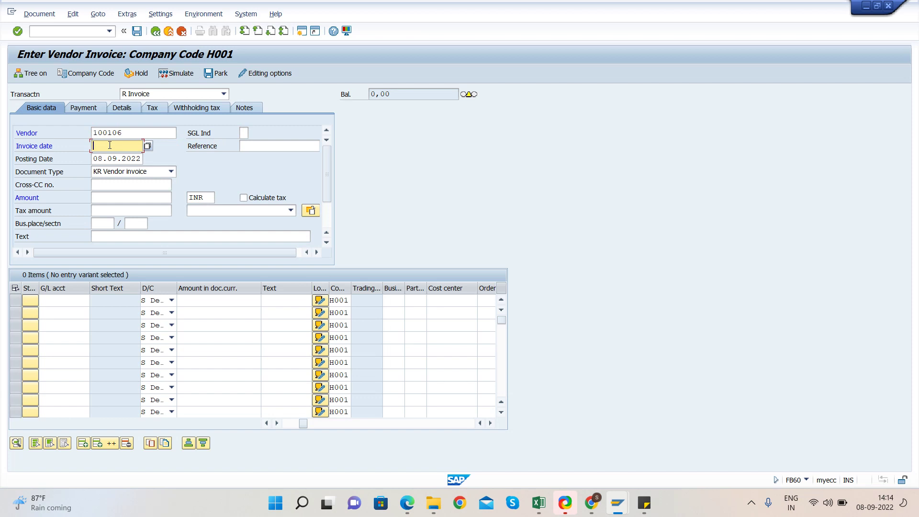
Step: Enter invoice date 05.09.2022 and the invoice reference, keeping posting date 08.09.2022
text(05.09.2022)
key(Tab)
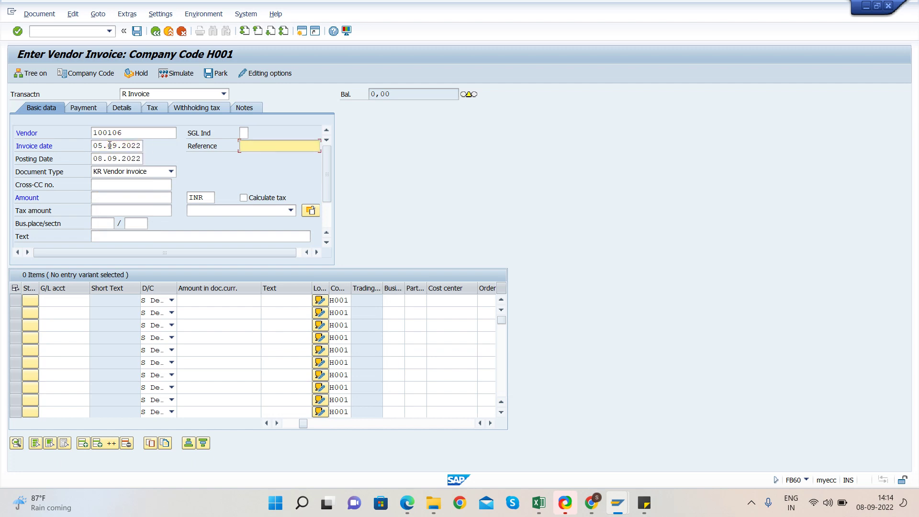
text(xyz12345)
key(Tab)
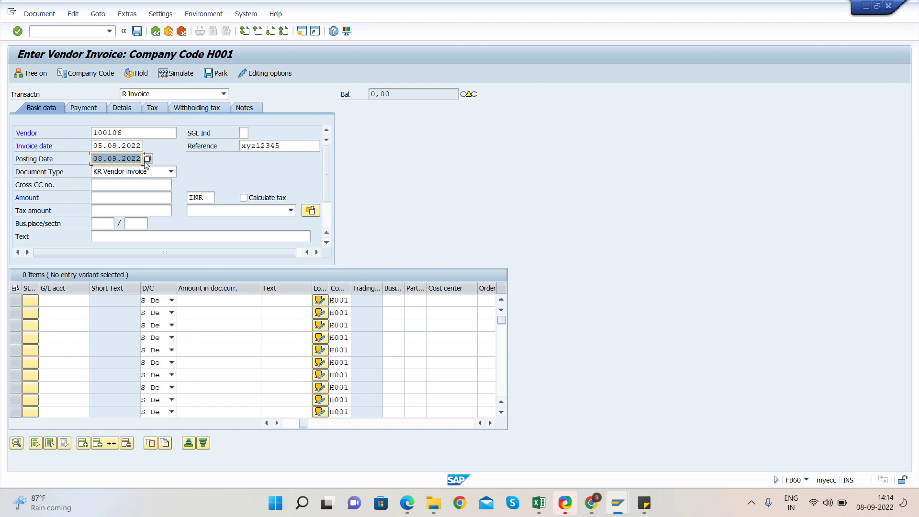
drag(17, 159, 107, 159)
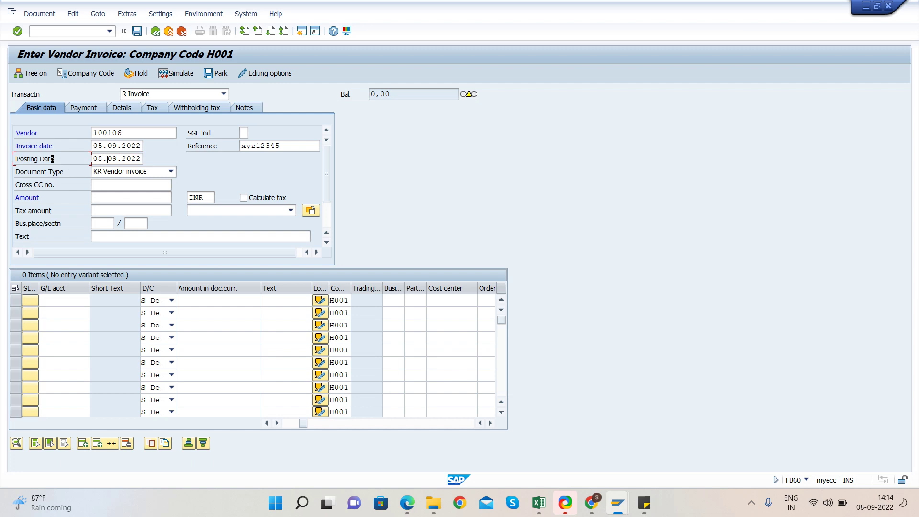
key(Tab)
key(Tab)
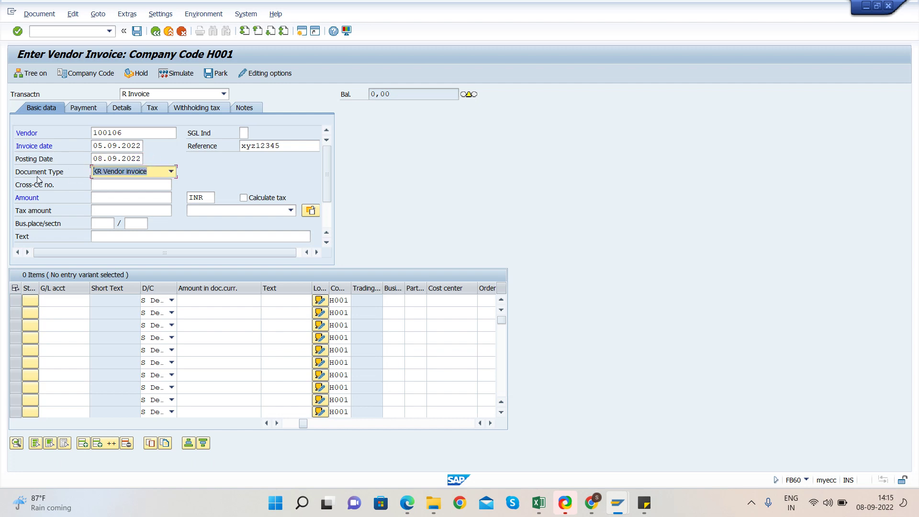
key(Tab)
key(Tab)
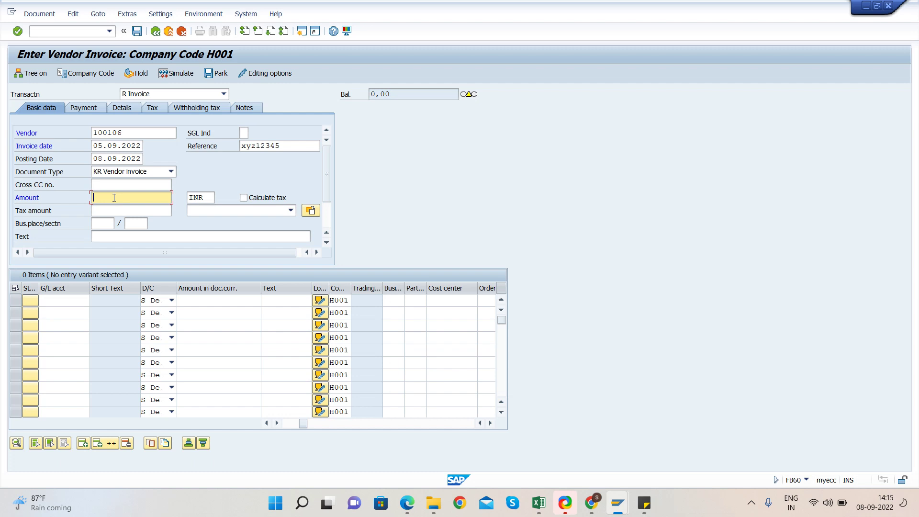
Step: Enter invoice amount 5500 INR and tax amount 500
text(55)
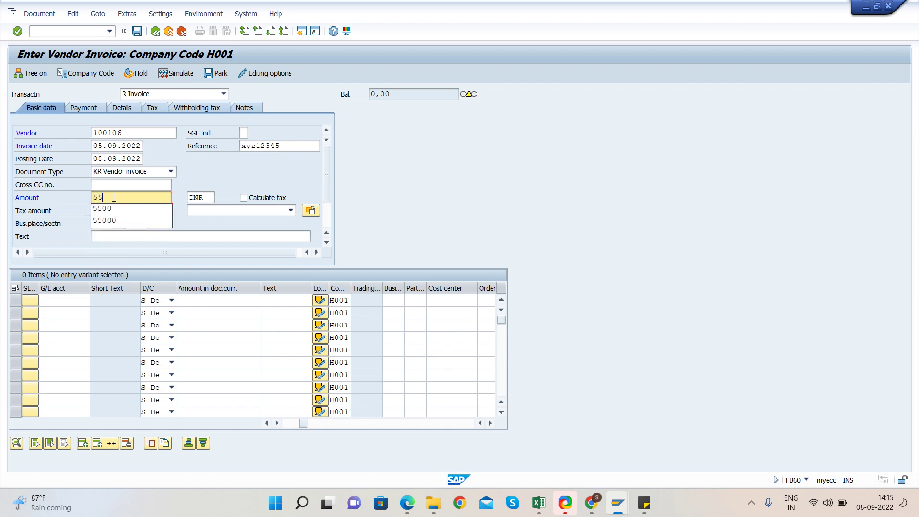
text(00)
key(Tab)
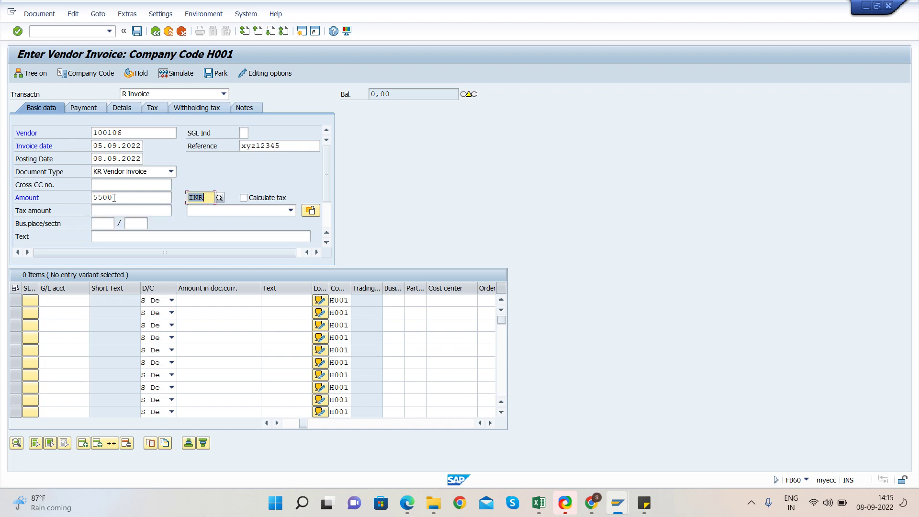
click(98, 211)
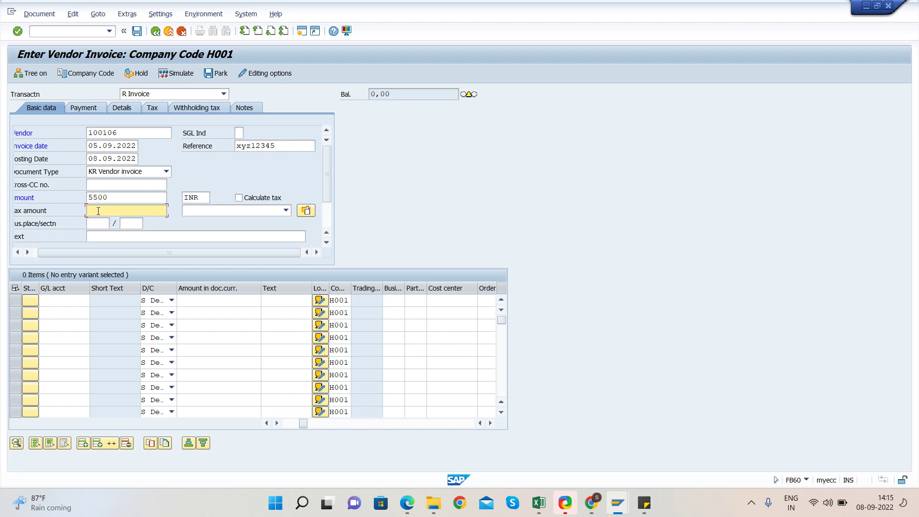
text(500)
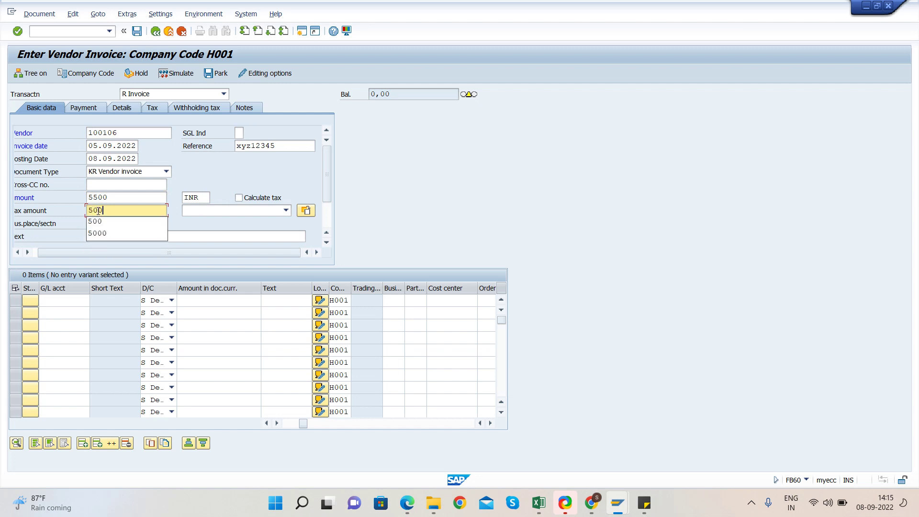
key(Tab)
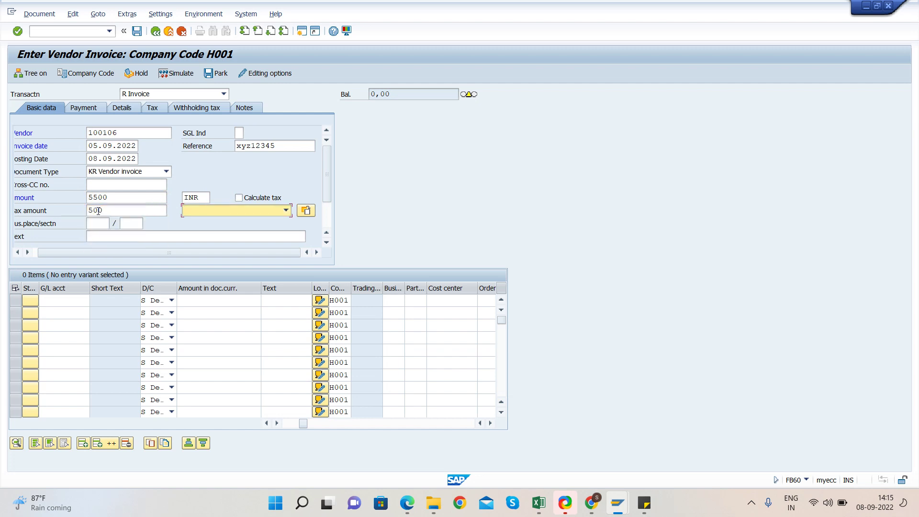
Step: Set the invoice tax code to V1 (Input tax 10%) and validate the header
click(105, 211)
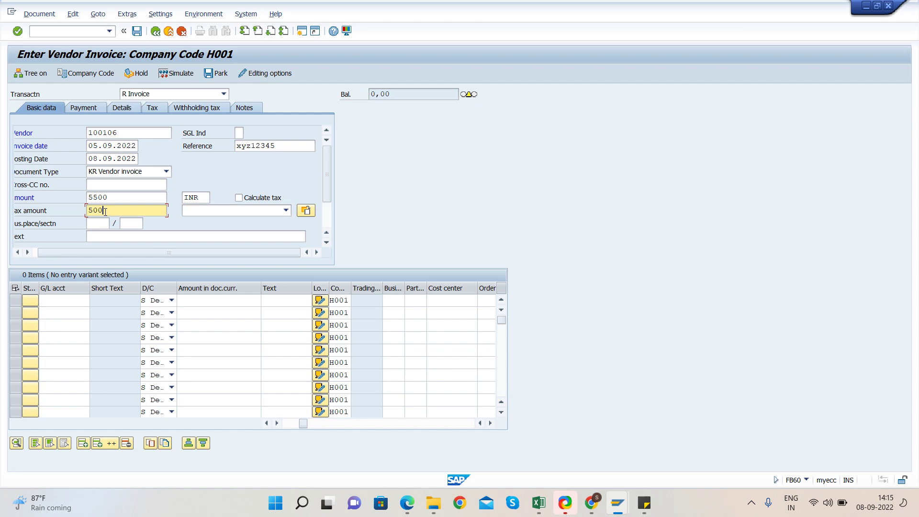
drag(81, 253, 65, 238)
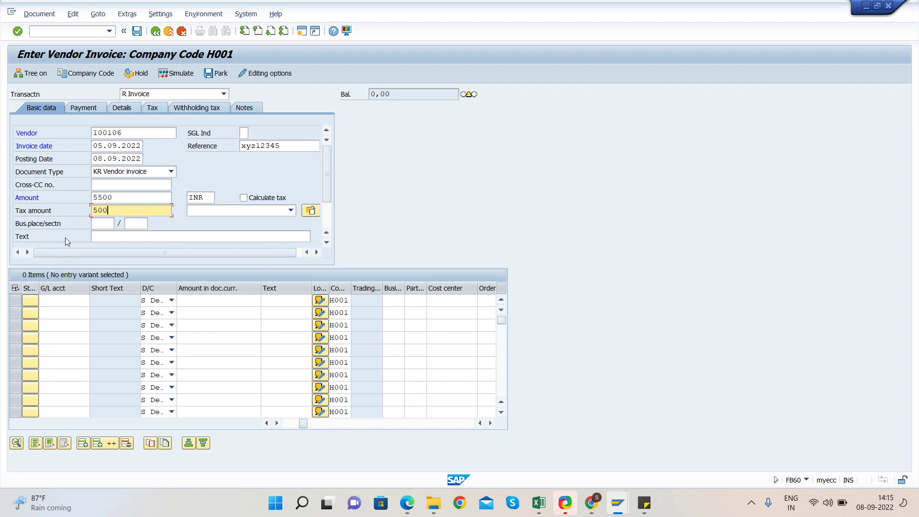
click(197, 210)
click(209, 245)
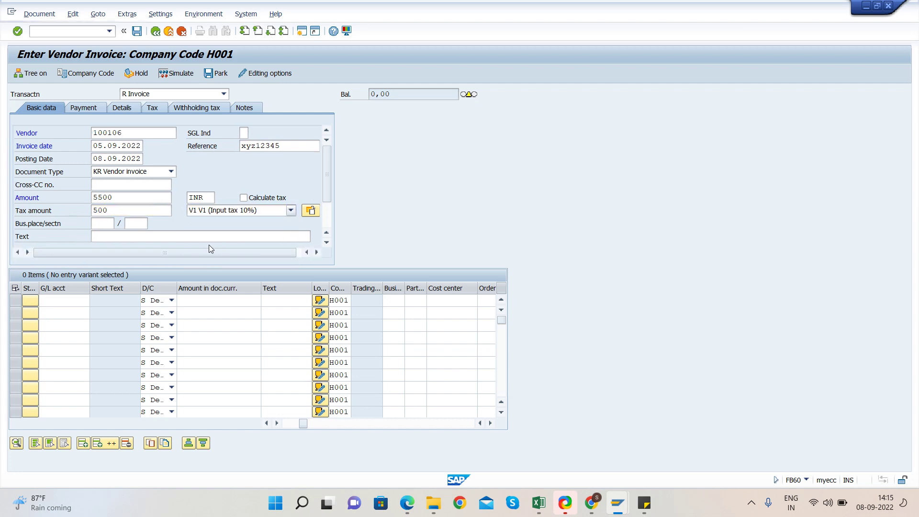
key(Return)
click(217, 211)
click(213, 245)
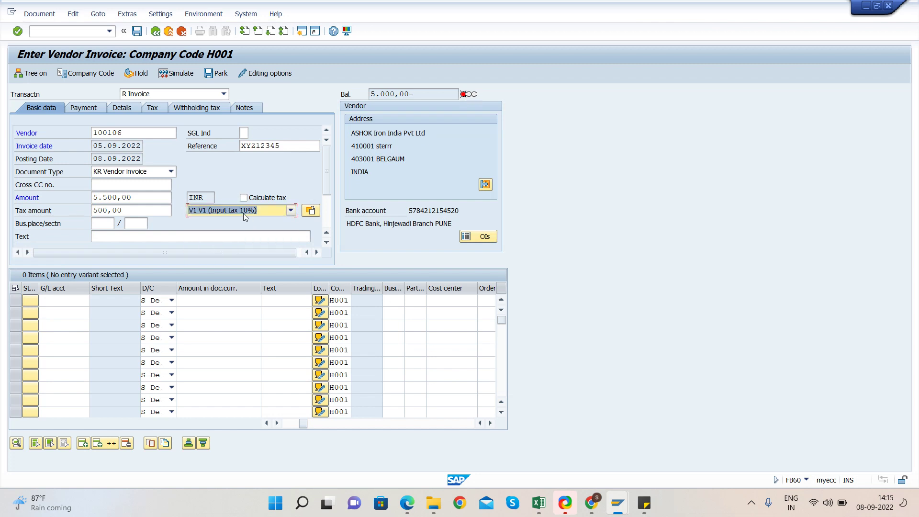
Step: Fill the first line's G/L account with 400305 from the history list
click(62, 300)
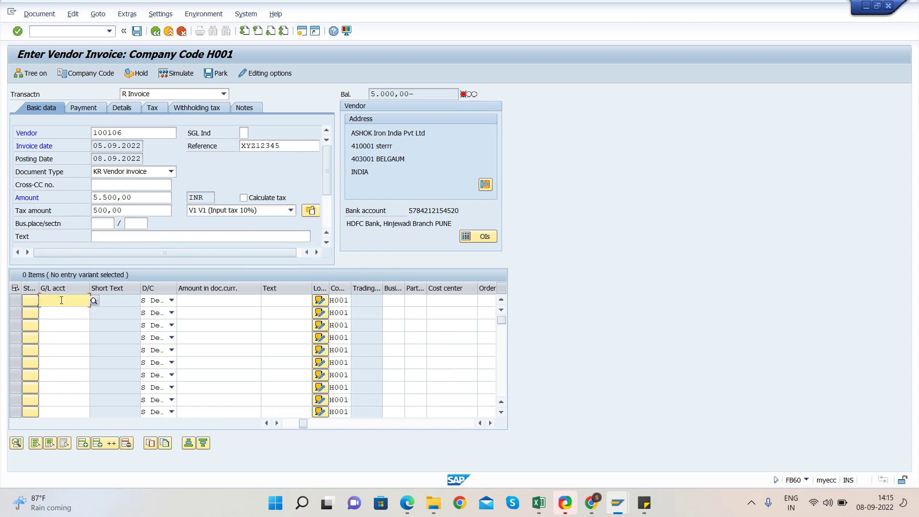
click(61, 300)
click(62, 310)
key(Tab)
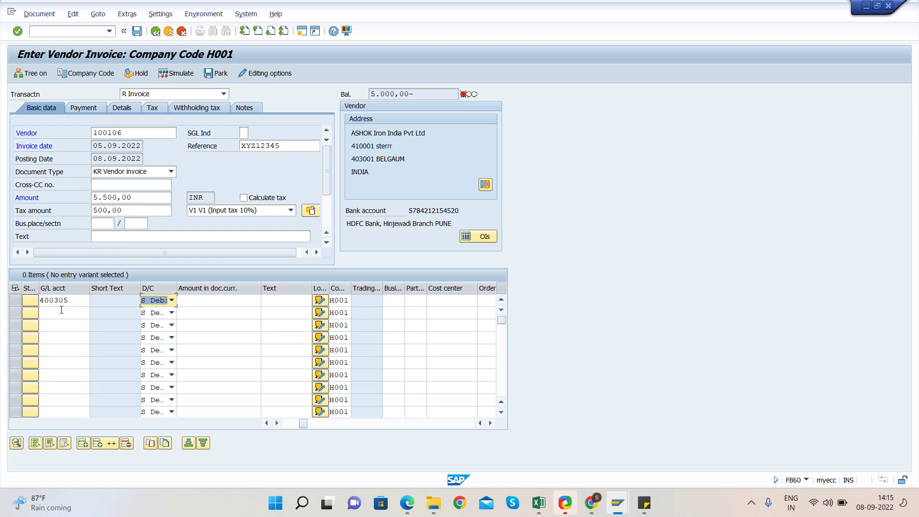
key(Tab)
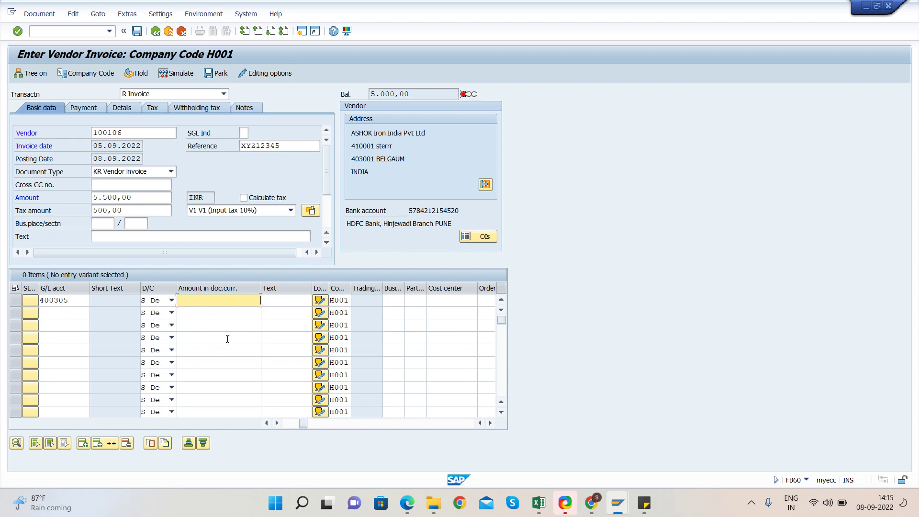
Step: Replace the G/L account with 400301 Tea exp from the account suggestions
click(76, 300)
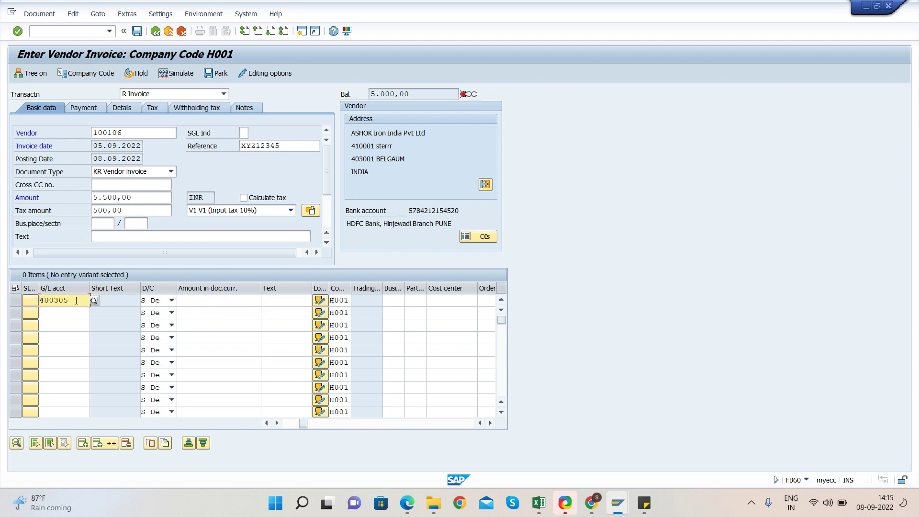
key(BackSpace)
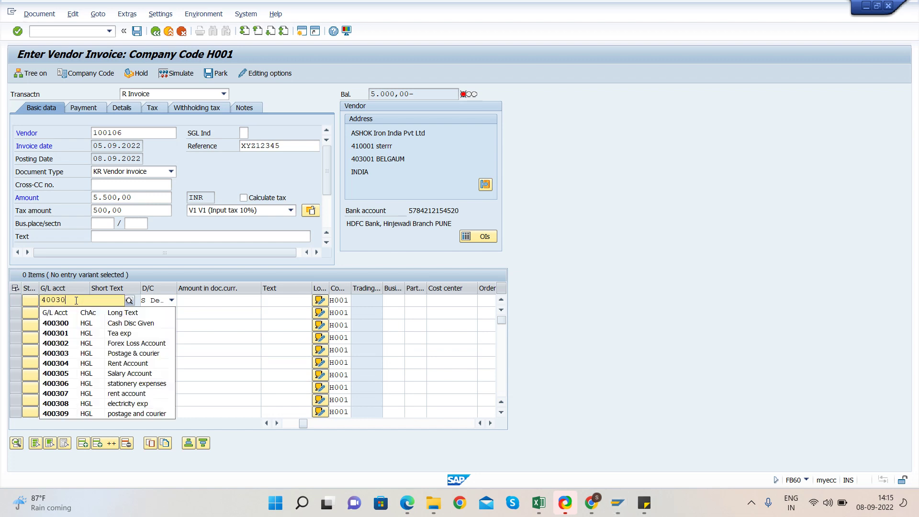
key(Down)
key(Down)
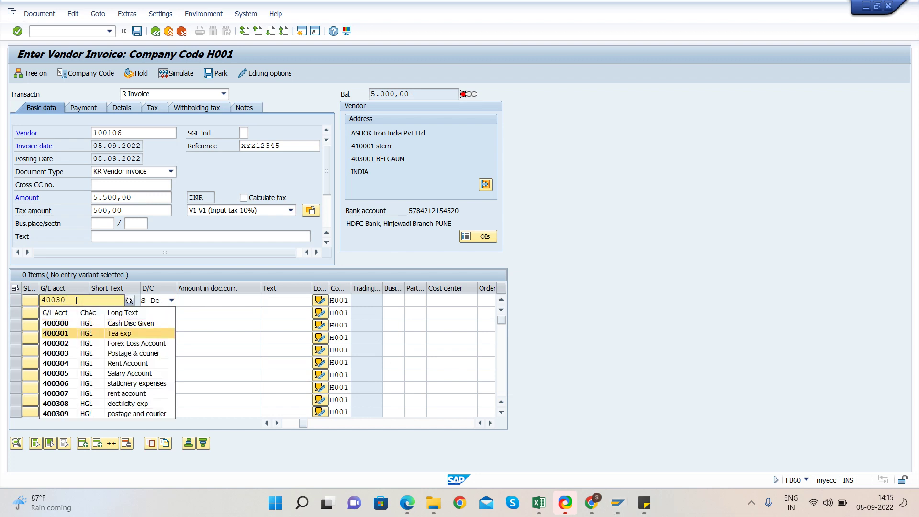
key(Down)
key(Down)
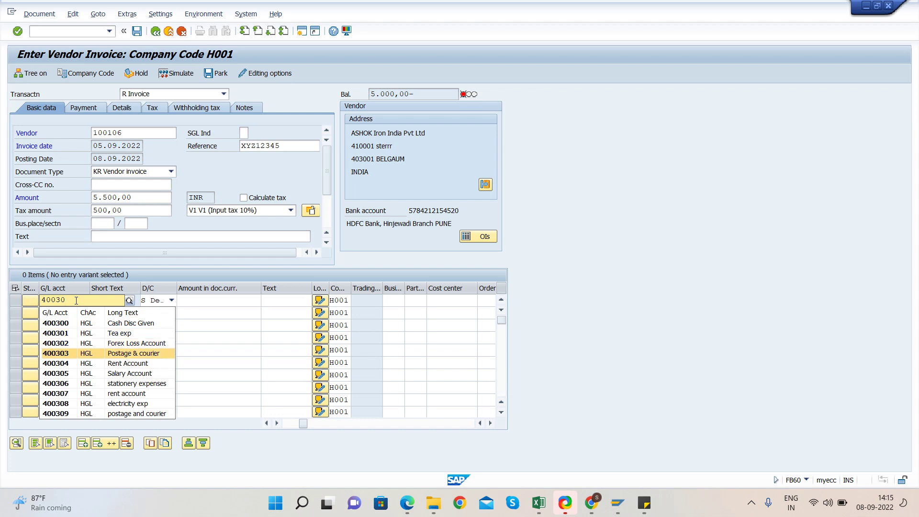
key(Down)
key(Down)
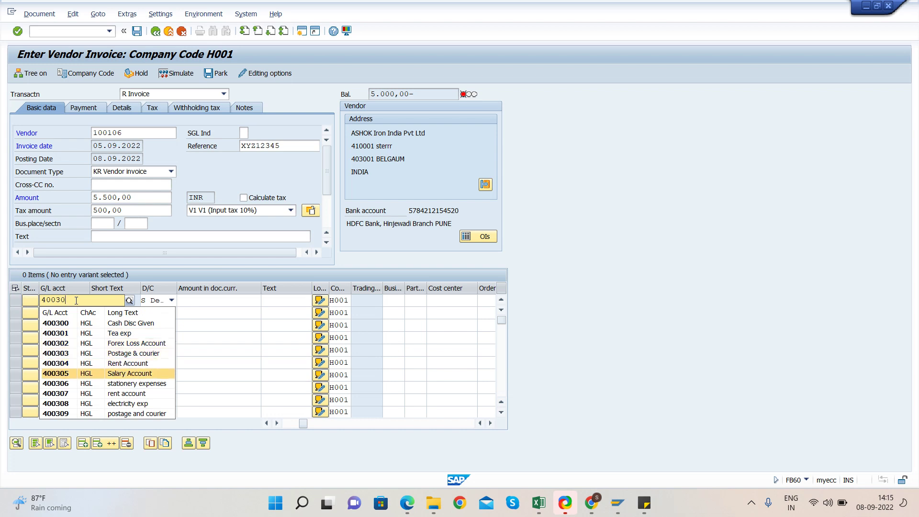
key(Up)
key(Up)
key(Up)
key(Up)
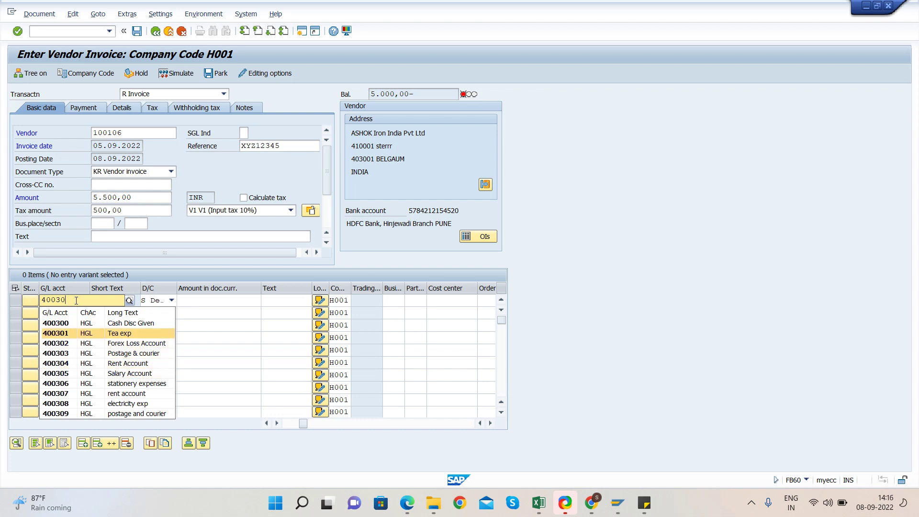
key(Return)
Step: Give the first line amount 5000, keeping tax code V1 Input tax 10%
key(Tab)
key(Tab)
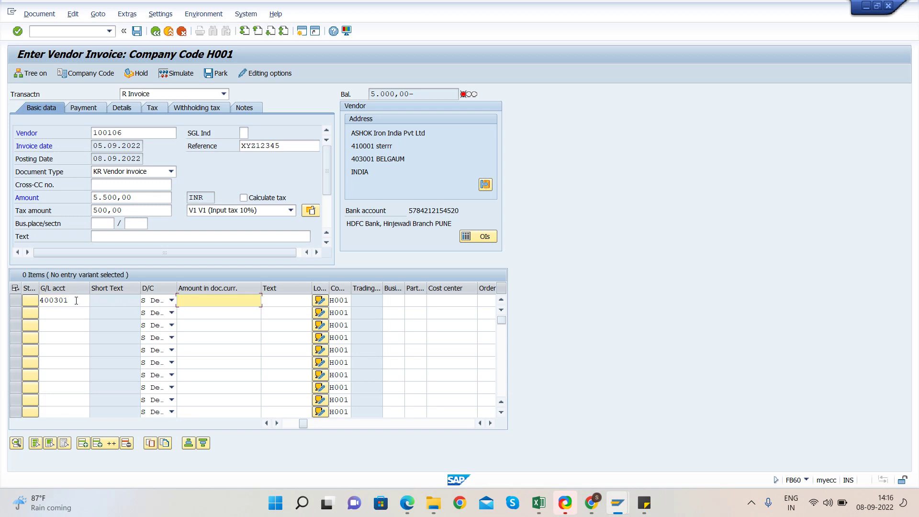
text(500)
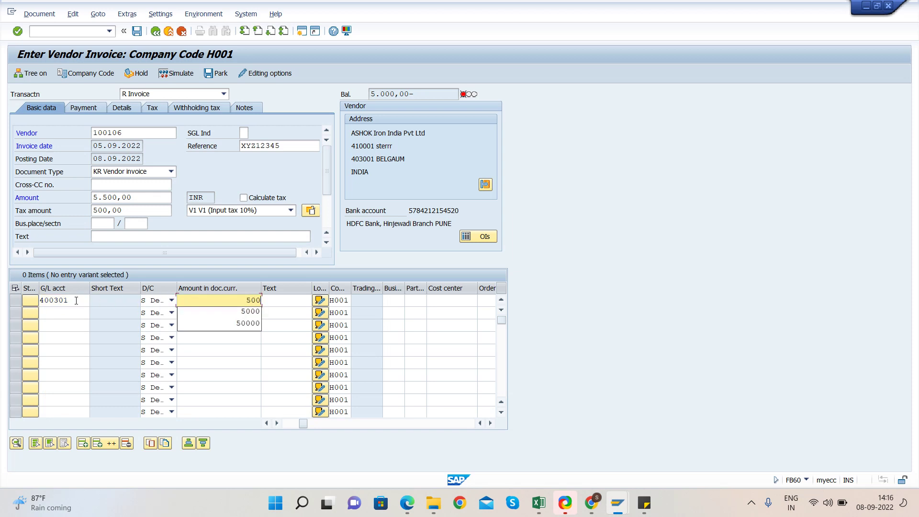
text(0)
key(Tab)
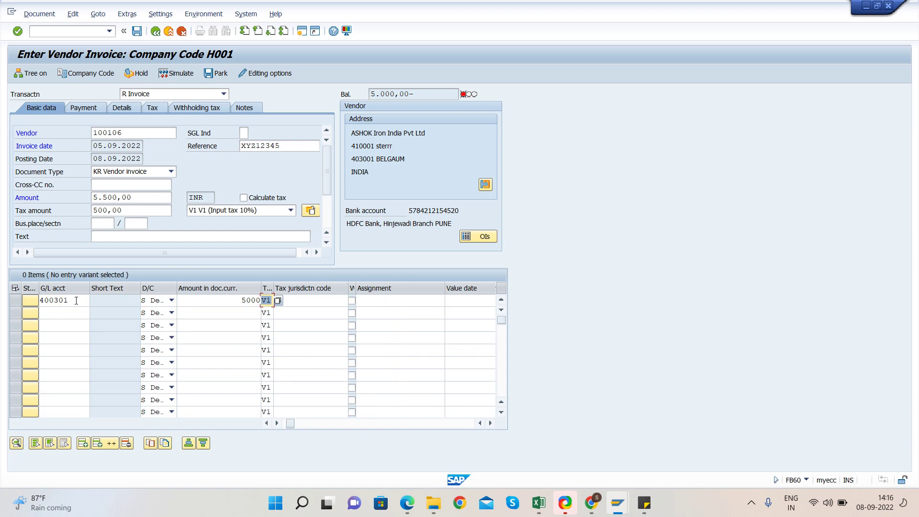
click(203, 213)
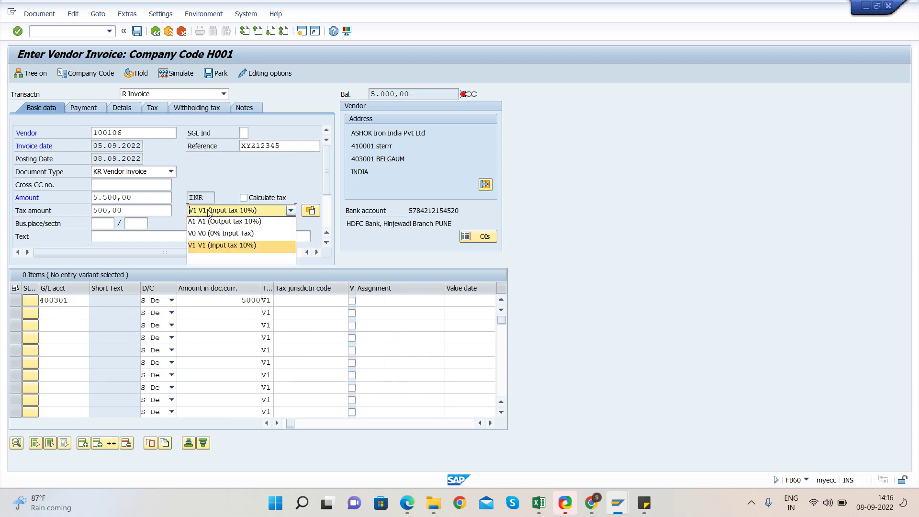
click(209, 213)
Step: Copy posting date 08.09.2022 into the line's value date
click(240, 300)
key(Tab)
key(Tab)
key(Tab)
key(Tab)
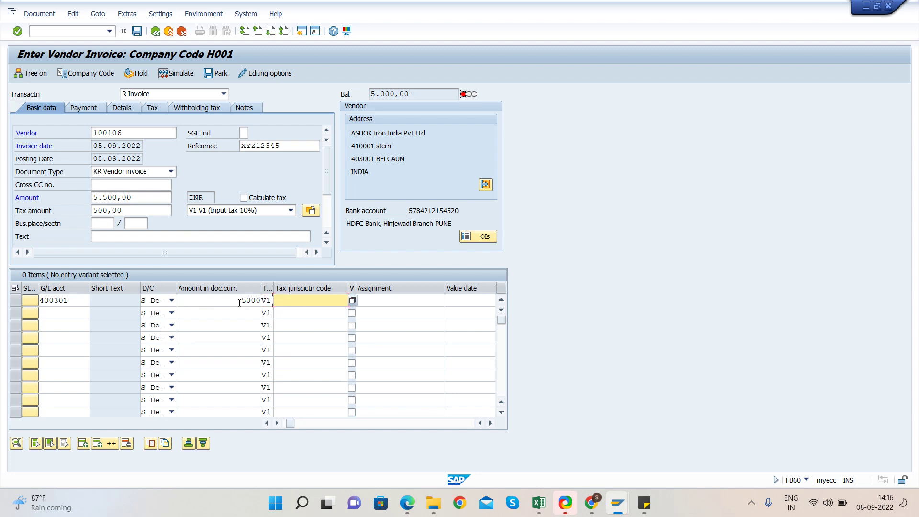
key(Tab)
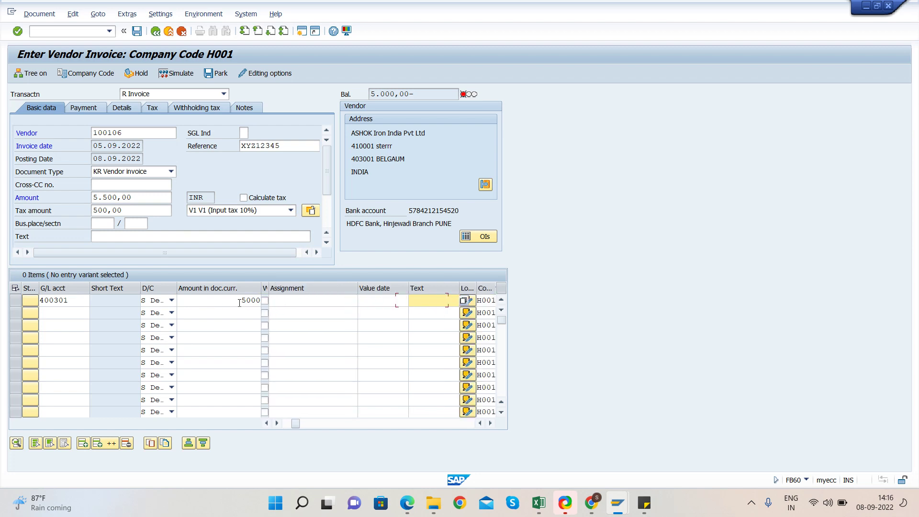
key(shift+Tab)
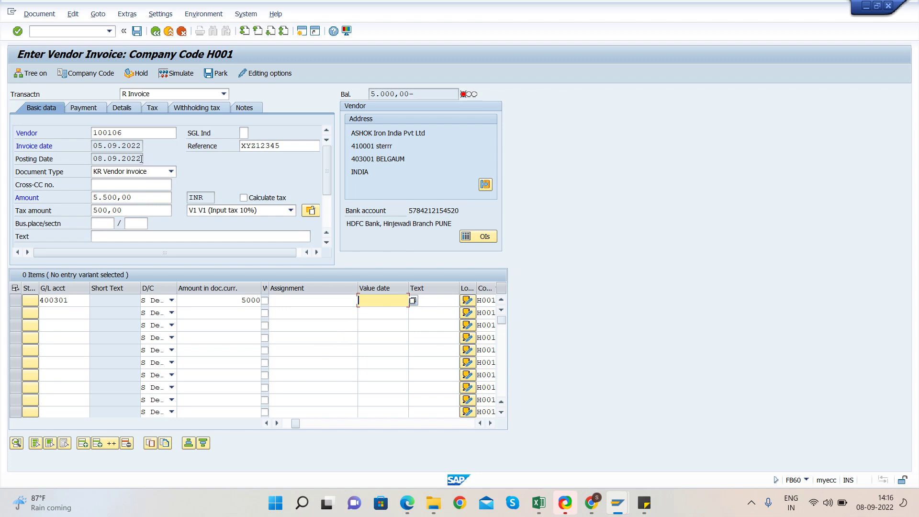
drag(94, 158, 143, 159)
key(ctrl+c)
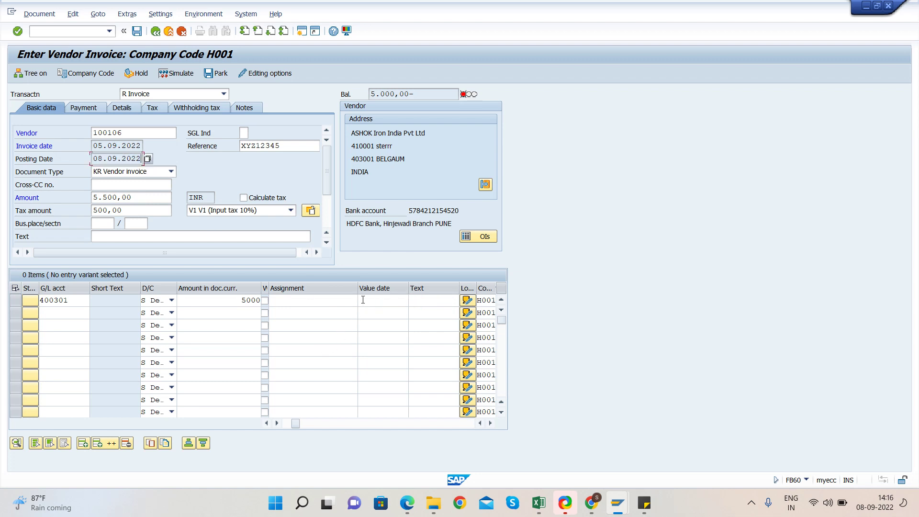
click(363, 299)
key(ctrl+v)
key(Tab)
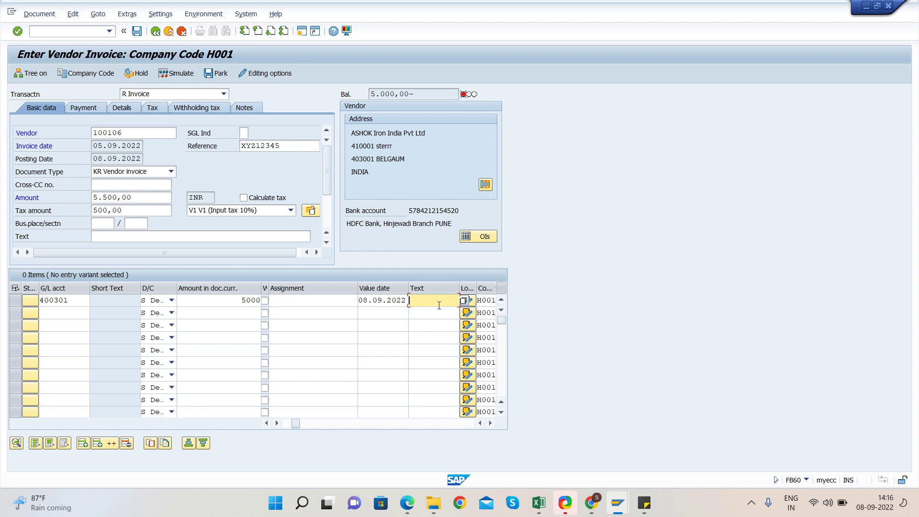
Step: Enter line text Test and cost center FINANCE1, then check the line
text(T)
key(Tab)
key(Tab)
key(Tab)
key(Tab)
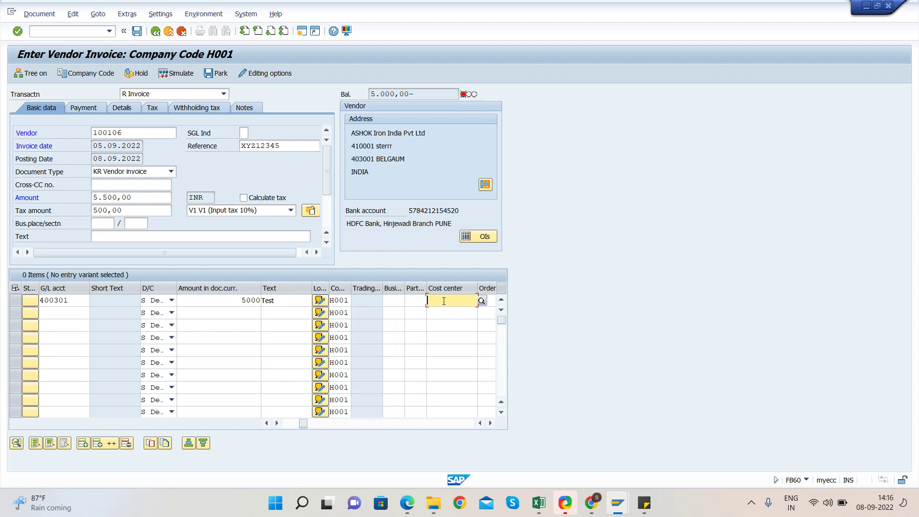
click(444, 301)
key(Down)
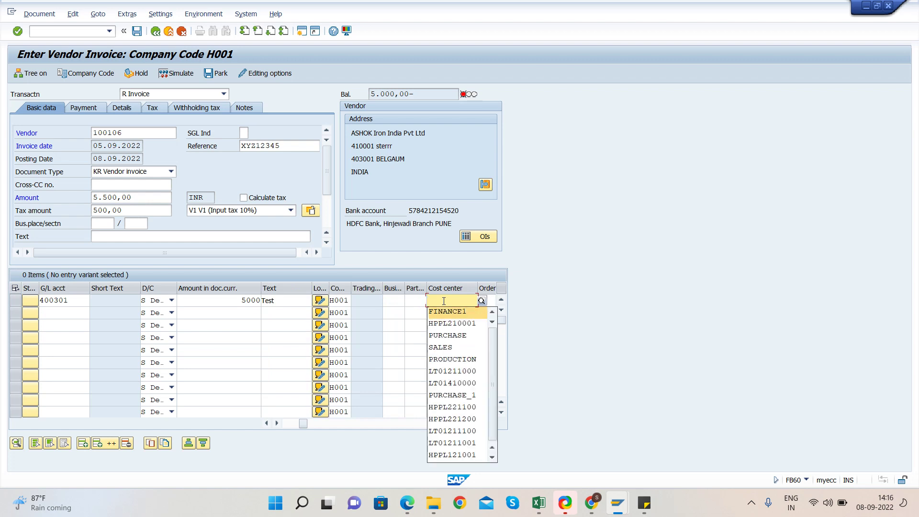
key(Return)
key(Return)
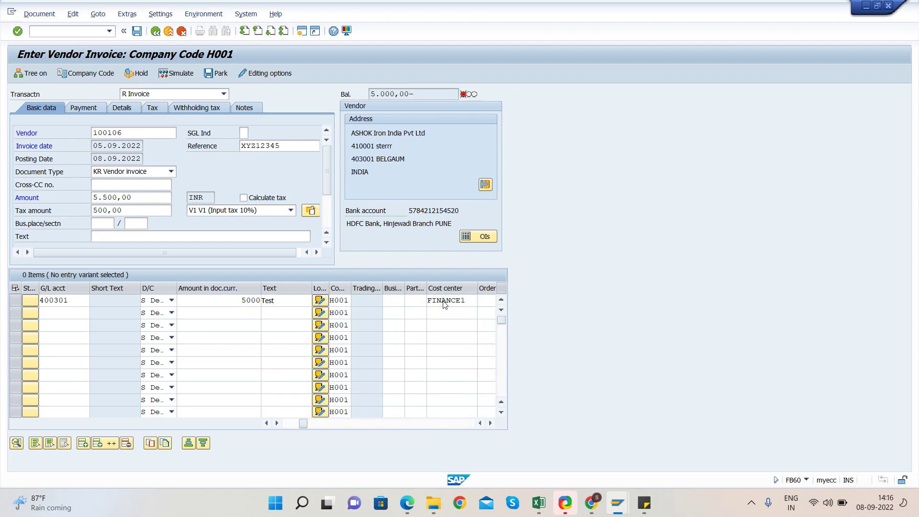
key(Return)
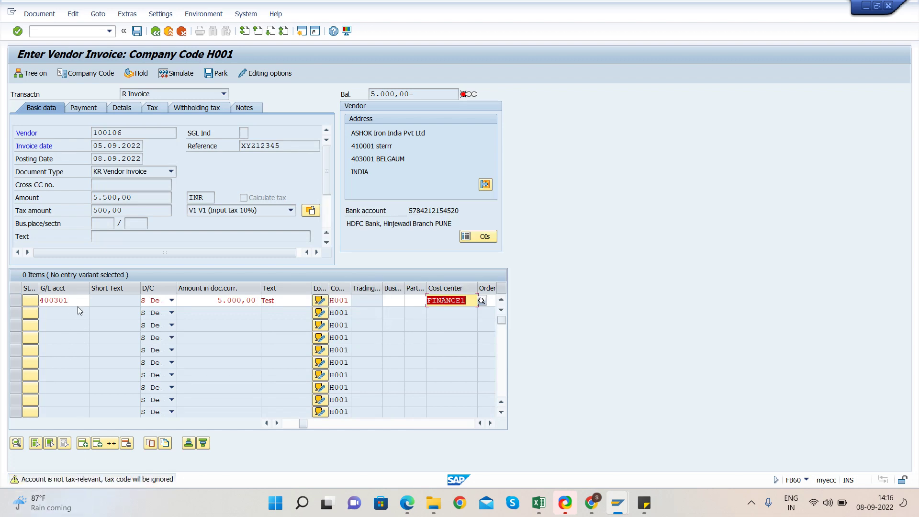
Step: Delete tax code V1 from the expense line and accept the information message
click(212, 300)
key(Tab)
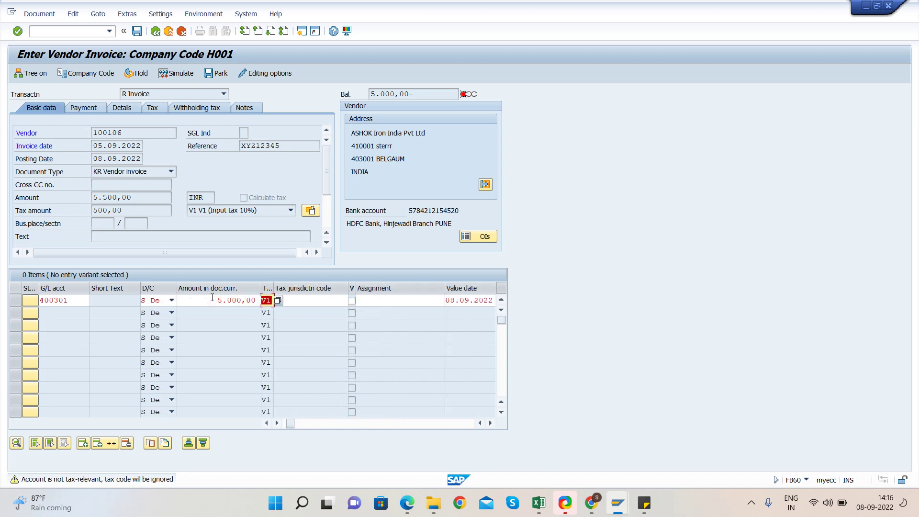
key(Delete)
key(Return)
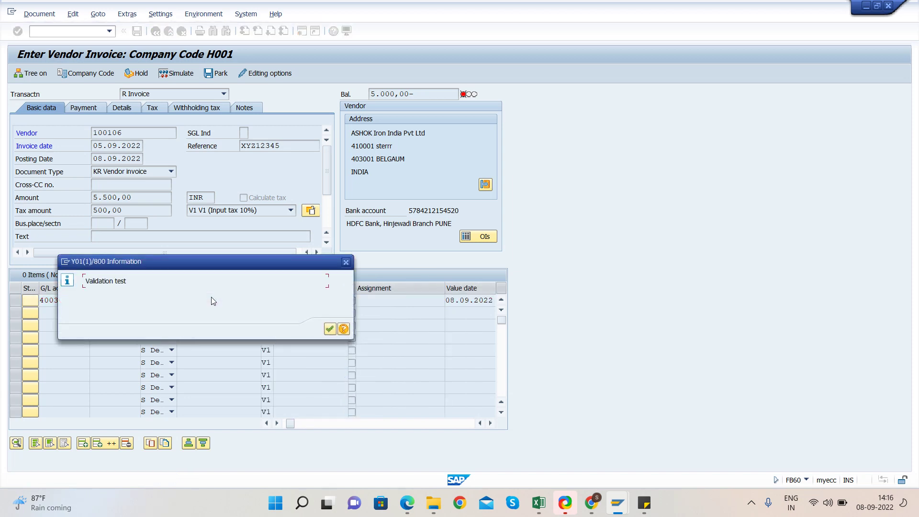
key(Return)
Step: Enter header text test and recheck the invoice
click(98, 237)
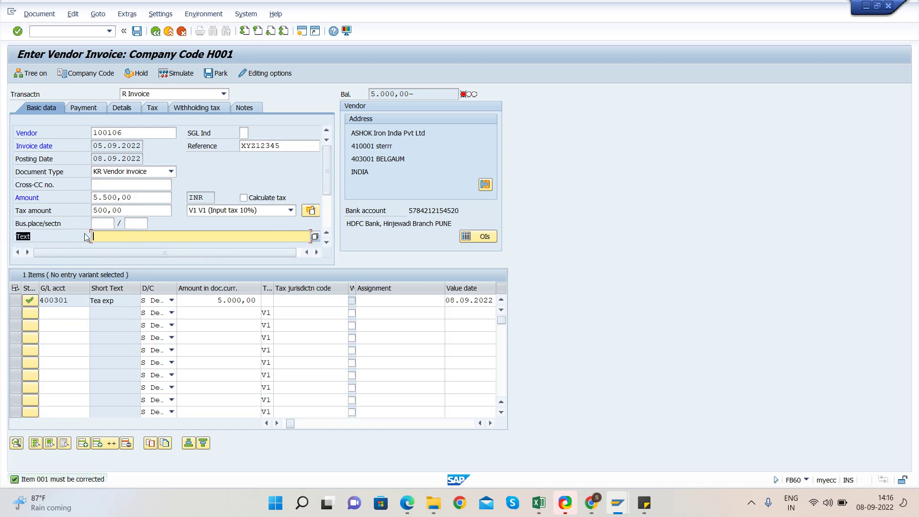
text(test)
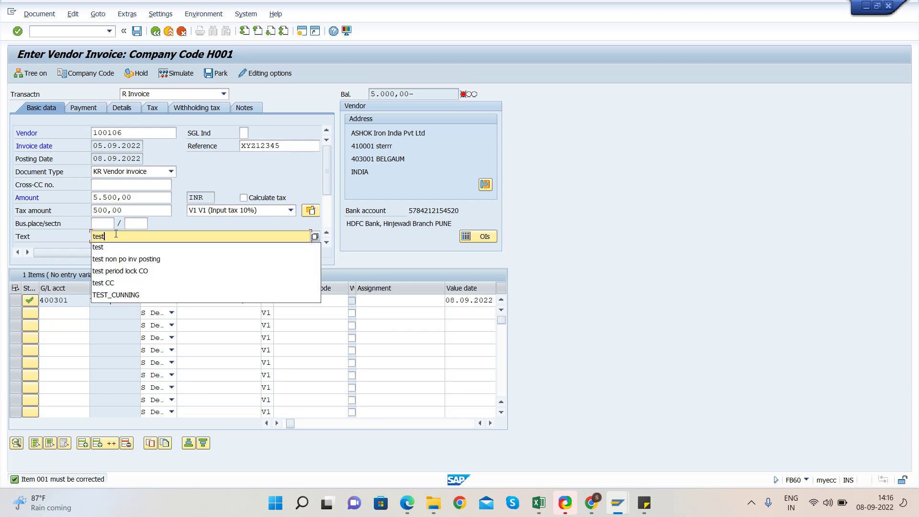
key(Return)
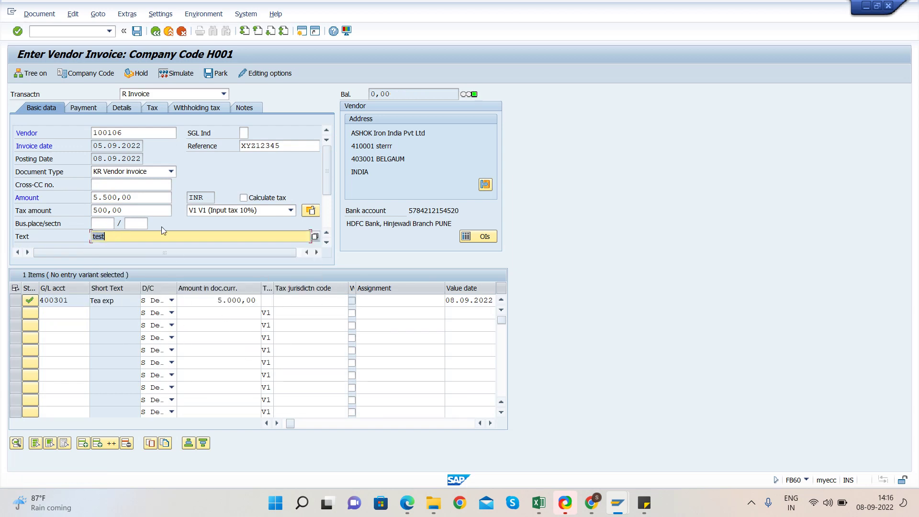
Step: Clear the header tax amount 500,00 and set no tax code
click(267, 302)
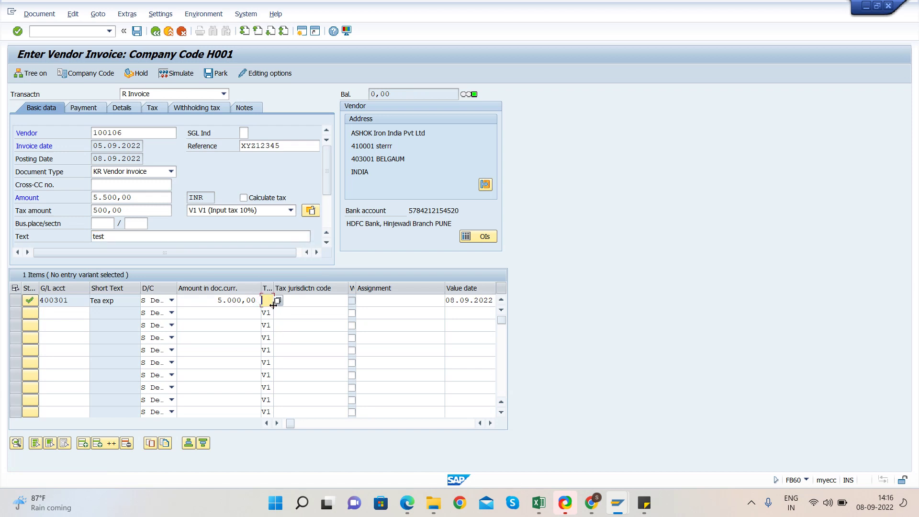
click(138, 213)
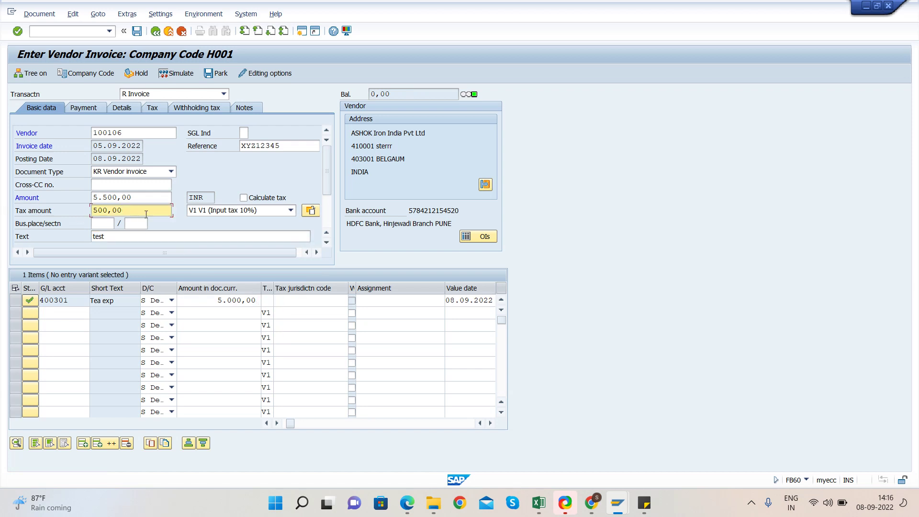
key(BackSpace)
key(BackSpace)
key(BackSpace)
key(BackSpace)
key(BackSpace)
key(Tab)
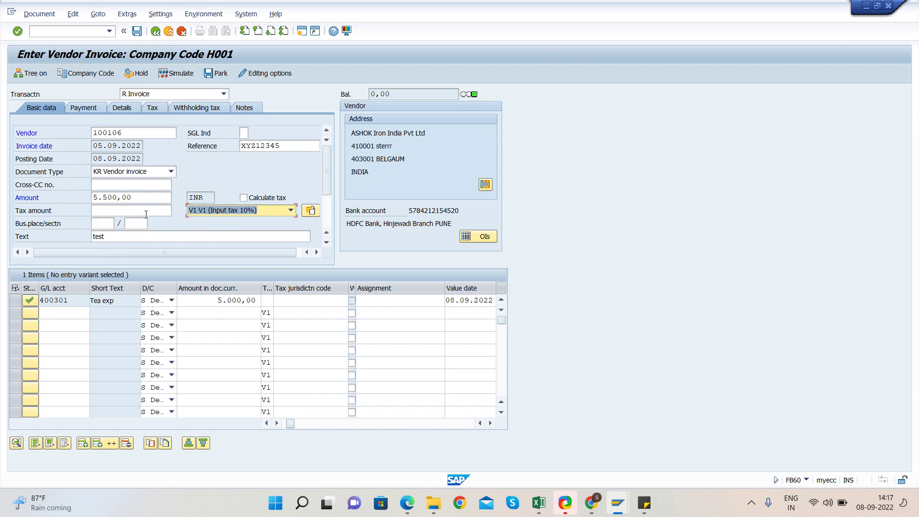
click(202, 213)
click(202, 256)
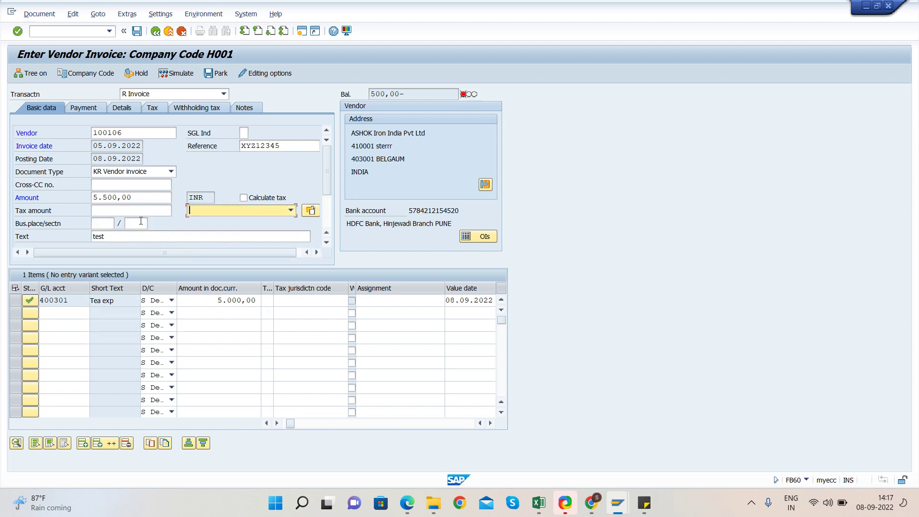
Step: Change the invoice amount to 5.000,00, confirm balance 0,00, and simulate
click(101, 196)
double_click(126, 197)
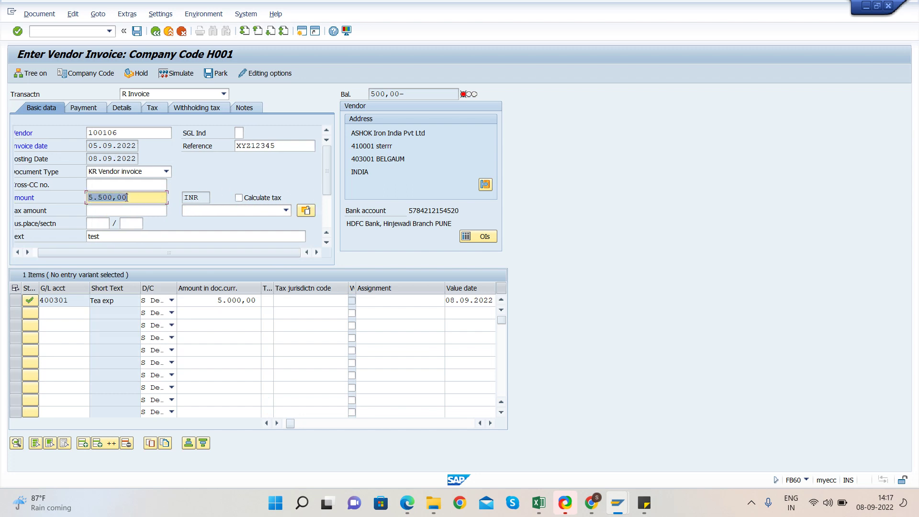
text(5.000)
key(Return)
click(391, 94)
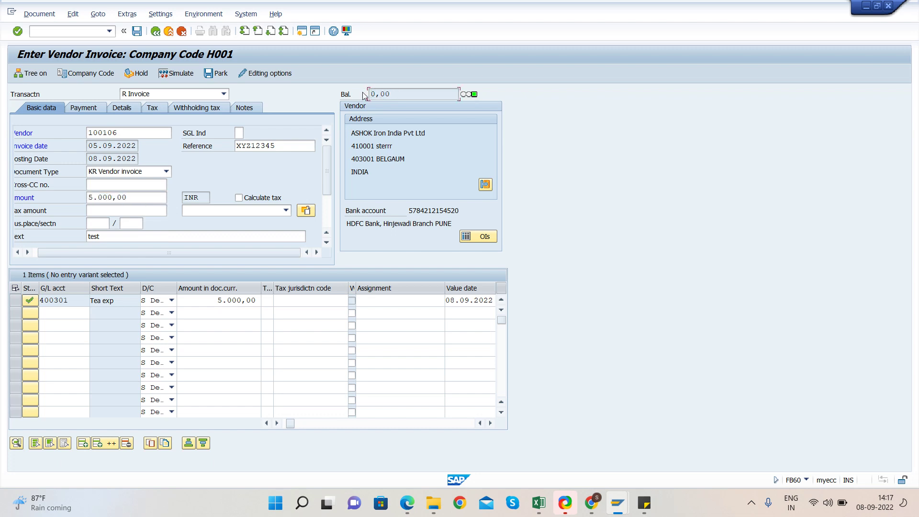
click(175, 75)
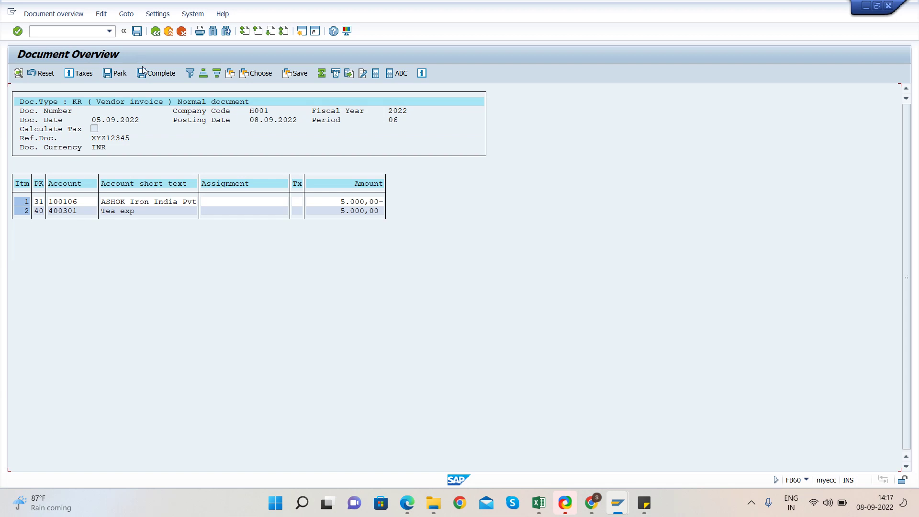
Step: Post the balanced vendor invoice from Document Overview
click(137, 32)
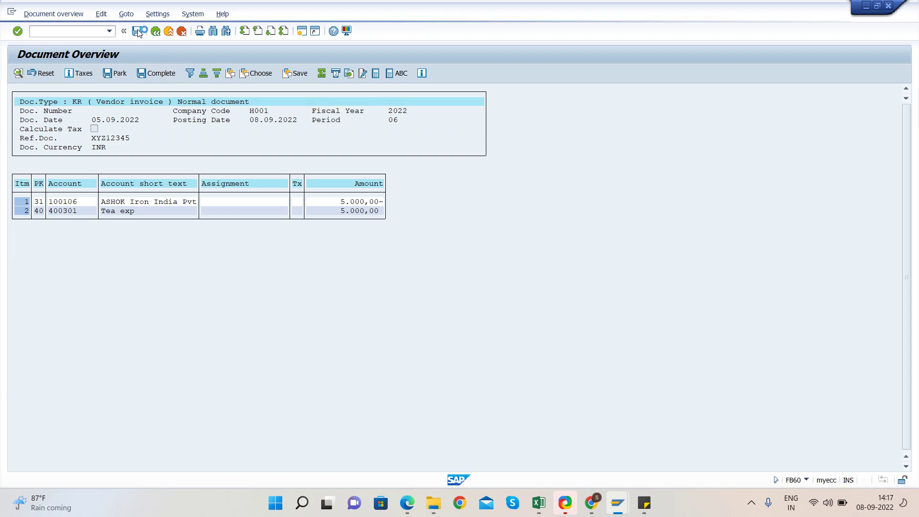